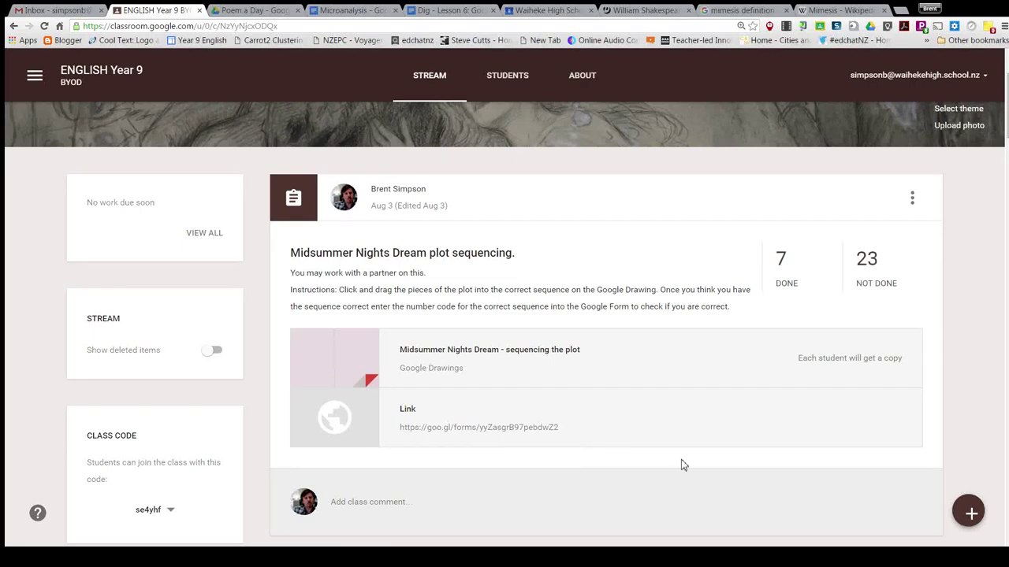
Step: Scroll to the top of the ENGLISH Year 9 BYOD stream and show the + button's create options
{"action": "scroll", "coordinate": [683, 465], "scroll_direction": "up", "scroll_amount": 3}
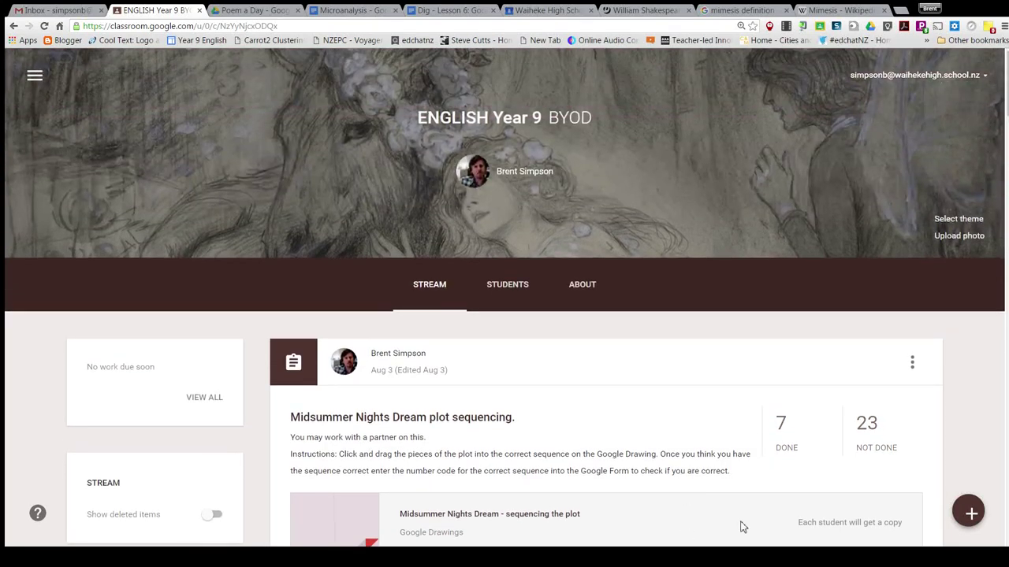
{"action": "mouse_move", "coordinate": [975, 517]}
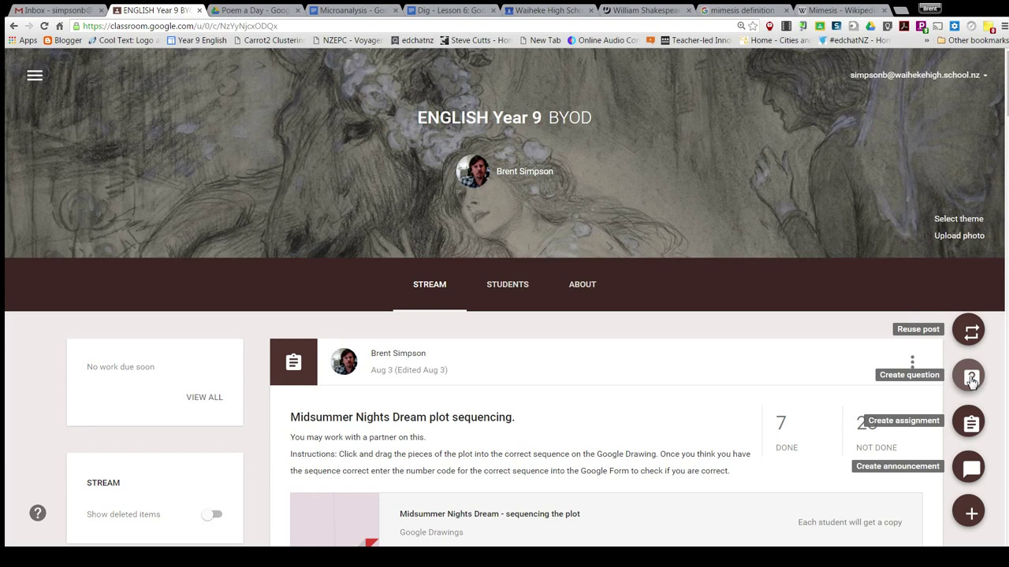
Step: Create a new question post and open the Google Drive file picker
{"action": "left_click", "coordinate": [971, 380]}
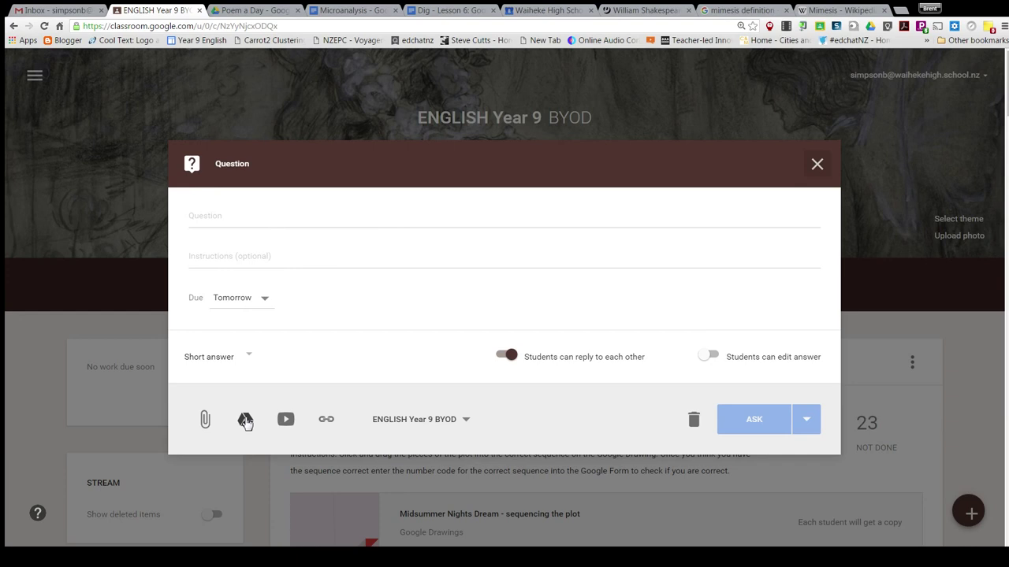
{"action": "left_click", "coordinate": [245, 420]}
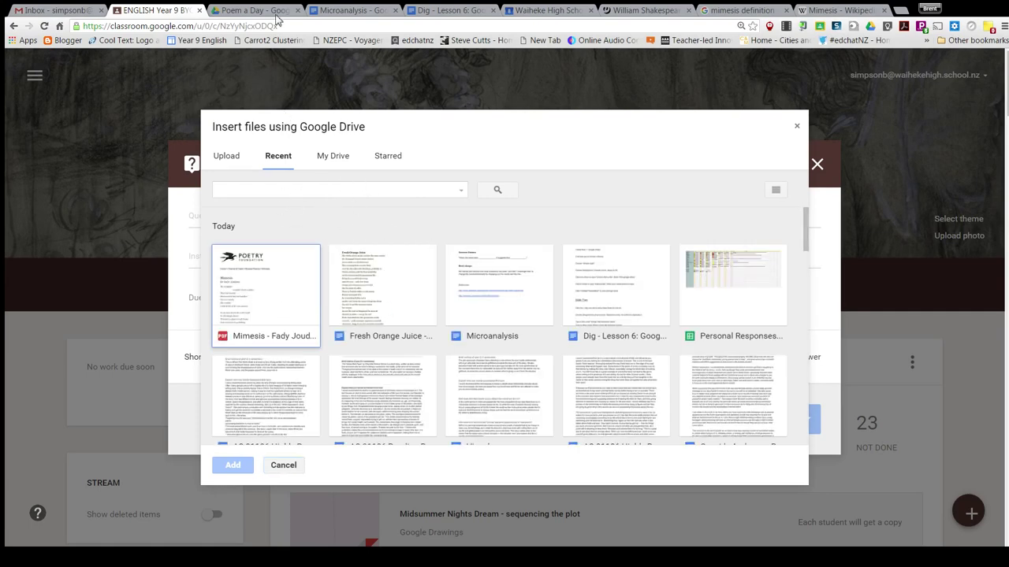
Step: Attach 'Mimesis - Fady Joudah.pdf' from Drive's recent files to the question
{"action": "left_click", "coordinate": [267, 12]}
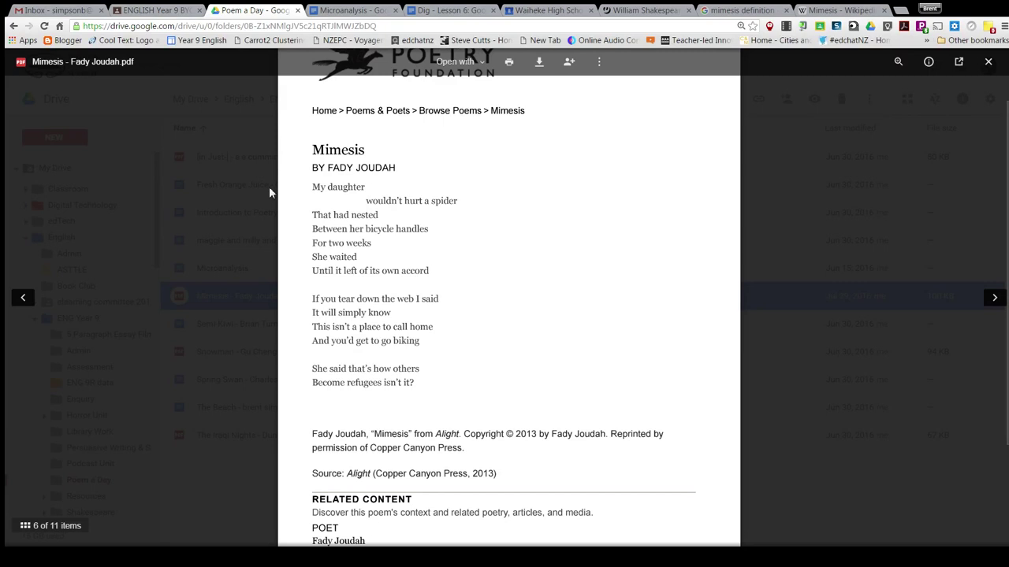
{"action": "left_click", "coordinate": [157, 10]}
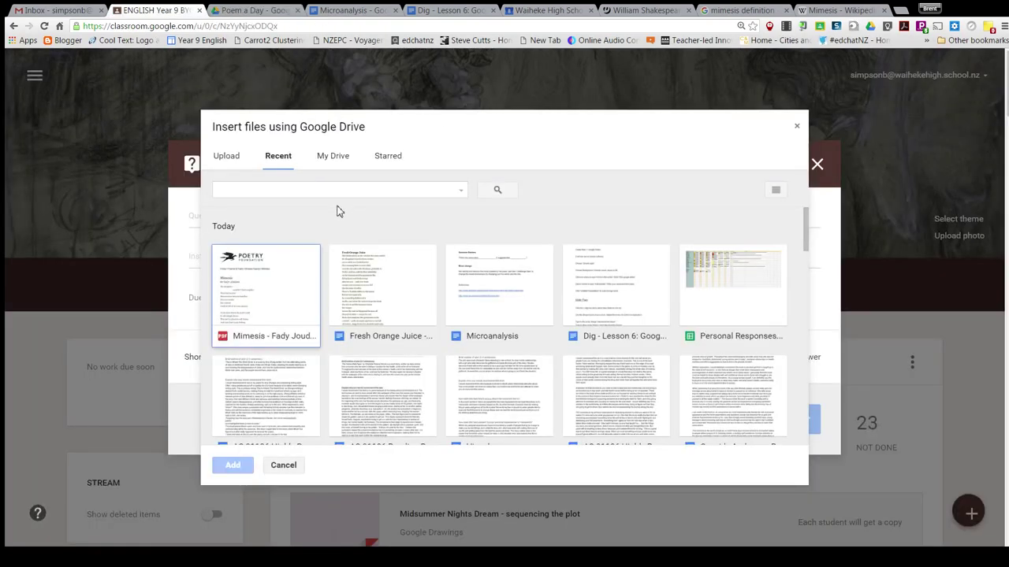
{"action": "left_click", "coordinate": [274, 295]}
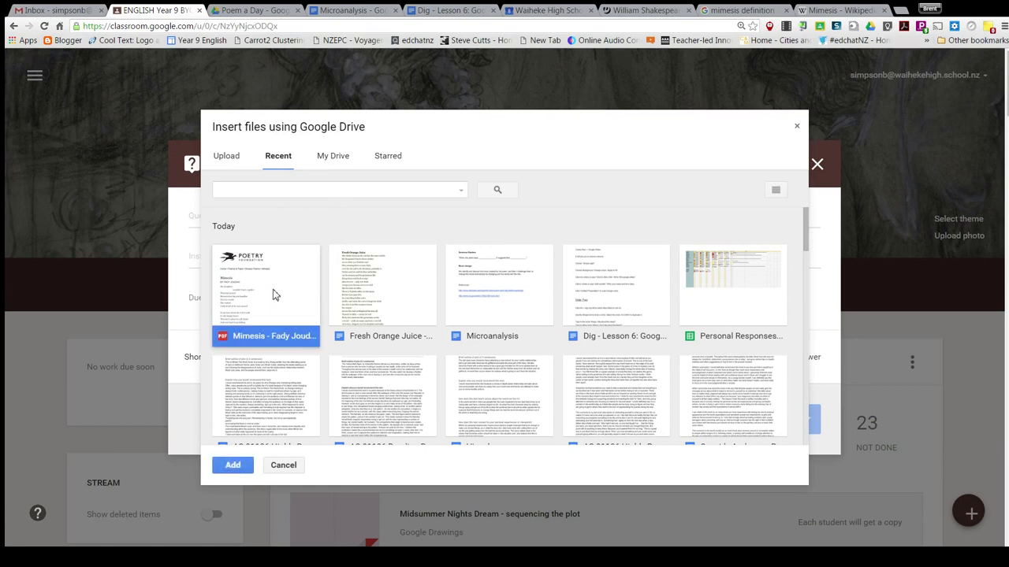
{"action": "left_click", "coordinate": [234, 465]}
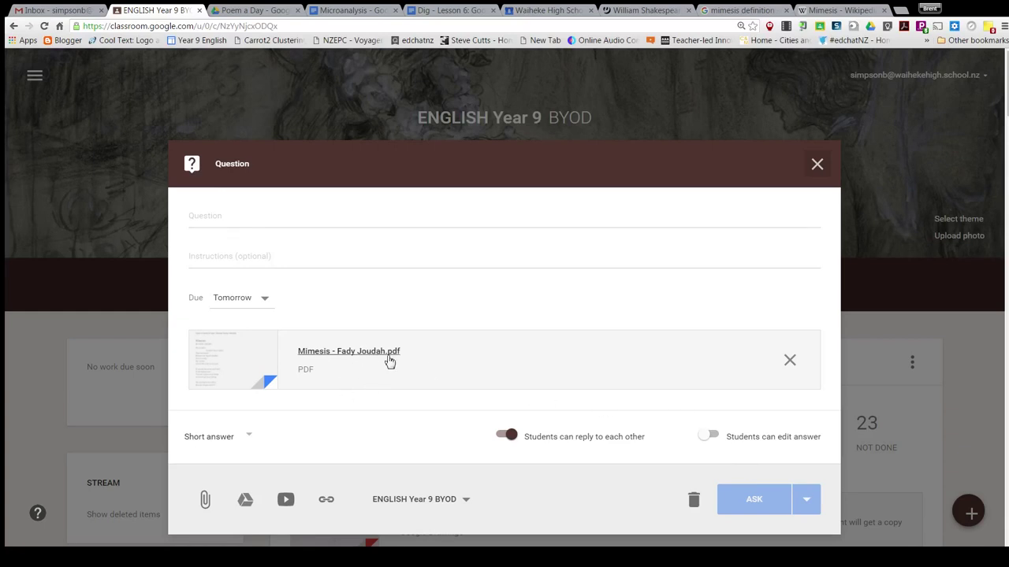
{"action": "left_click", "coordinate": [250, 438]}
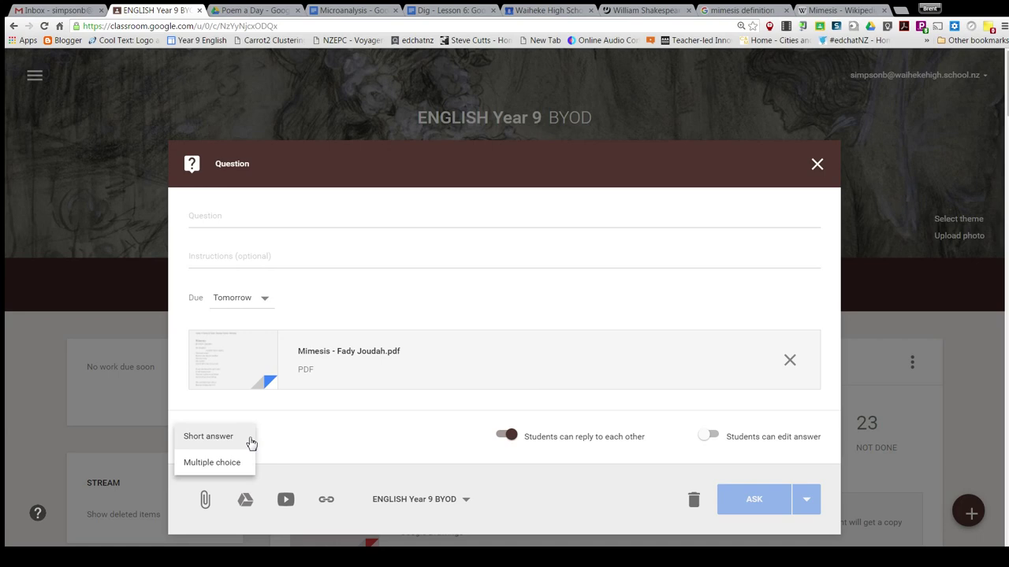
{"action": "left_click", "coordinate": [249, 440]}
{"action": "left_click", "coordinate": [253, 220]}
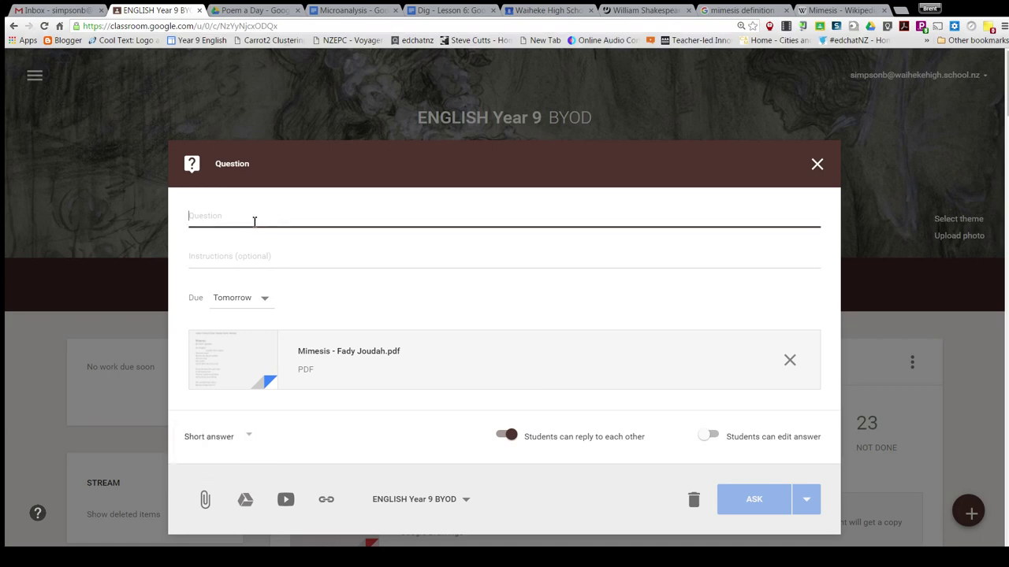
{"action": "left_click", "coordinate": [263, 13]}
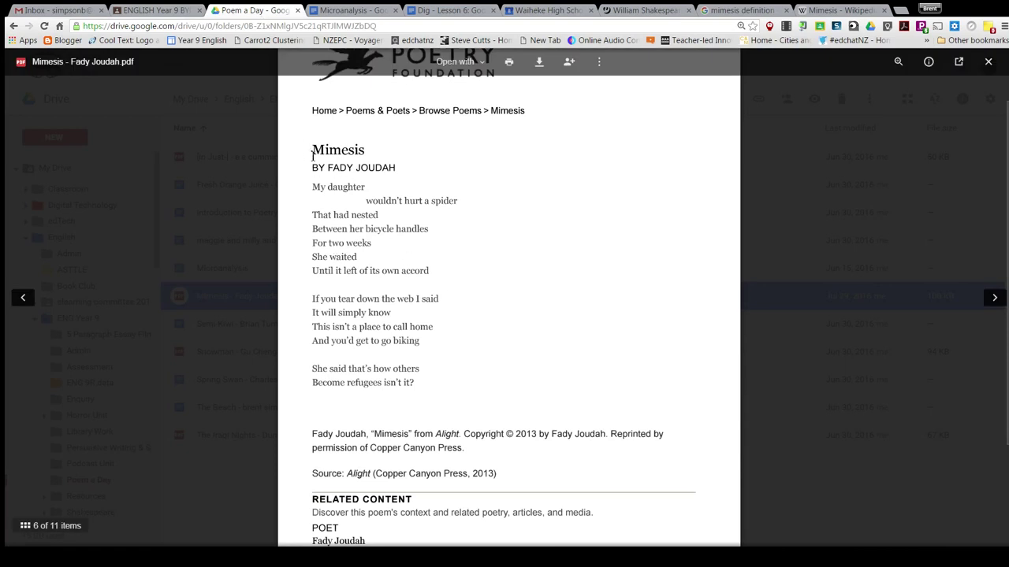
{"action": "double_click", "coordinate": [314, 154]}
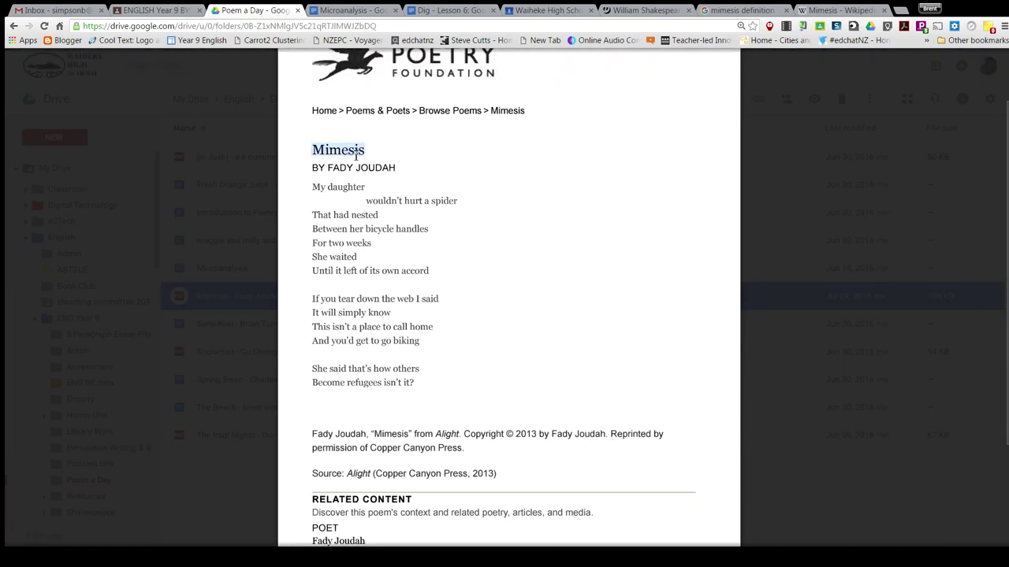
{"action": "left_click", "coordinate": [322, 157]}
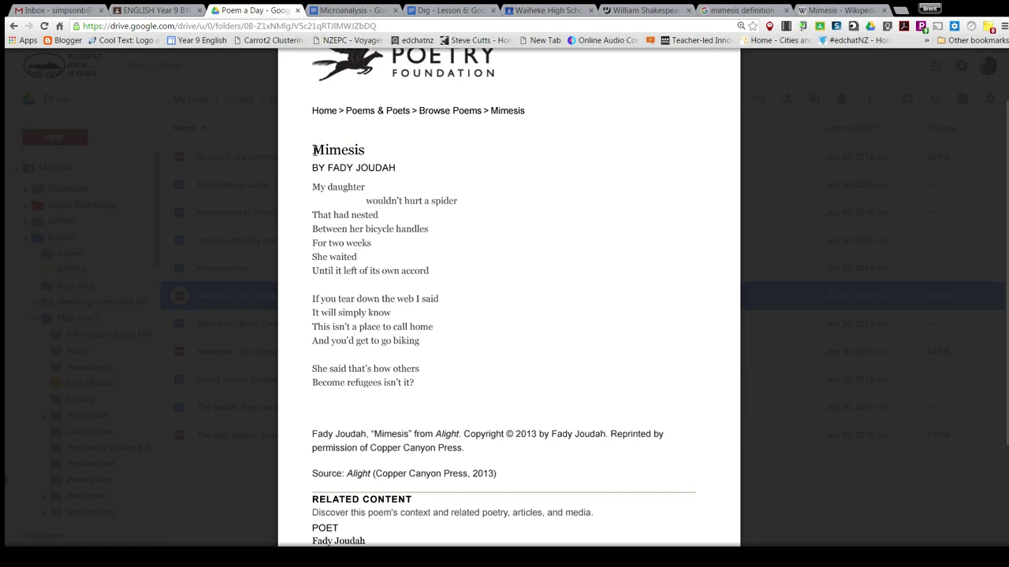
{"action": "left_click_drag", "start_coordinate": [313, 150], "coordinate": [360, 150]}
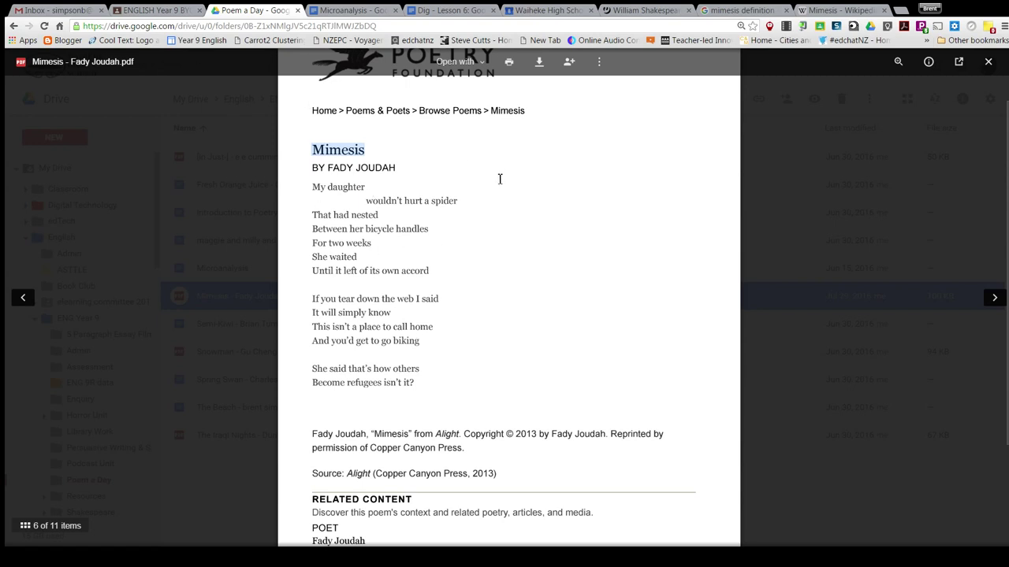
{"action": "left_click", "coordinate": [169, 11]}
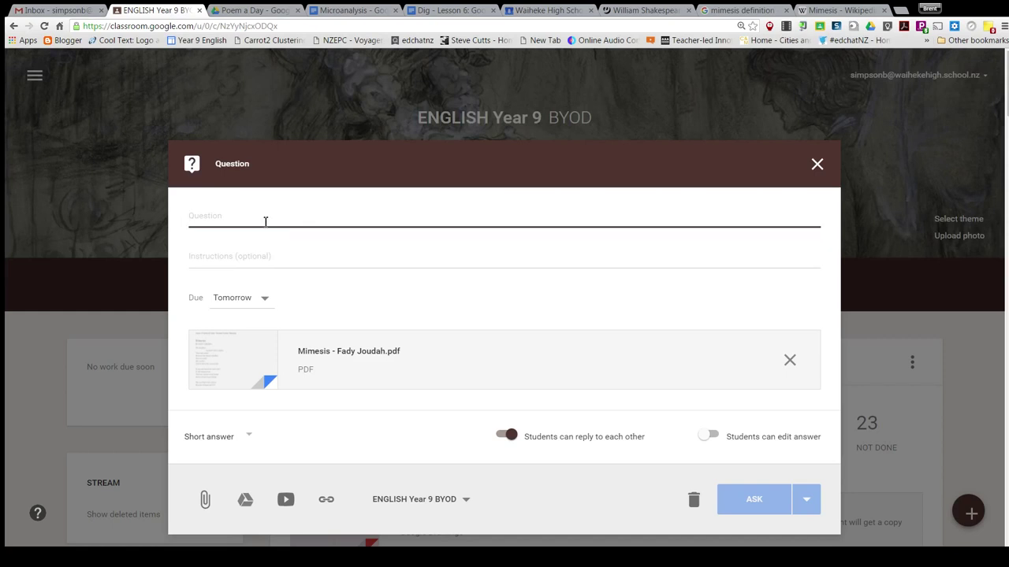
Step: Enter the question 'Research the title of the poem "mimesis". How does this word reflect what the poem is about?'
{"action": "type", "text": "Research teh"}
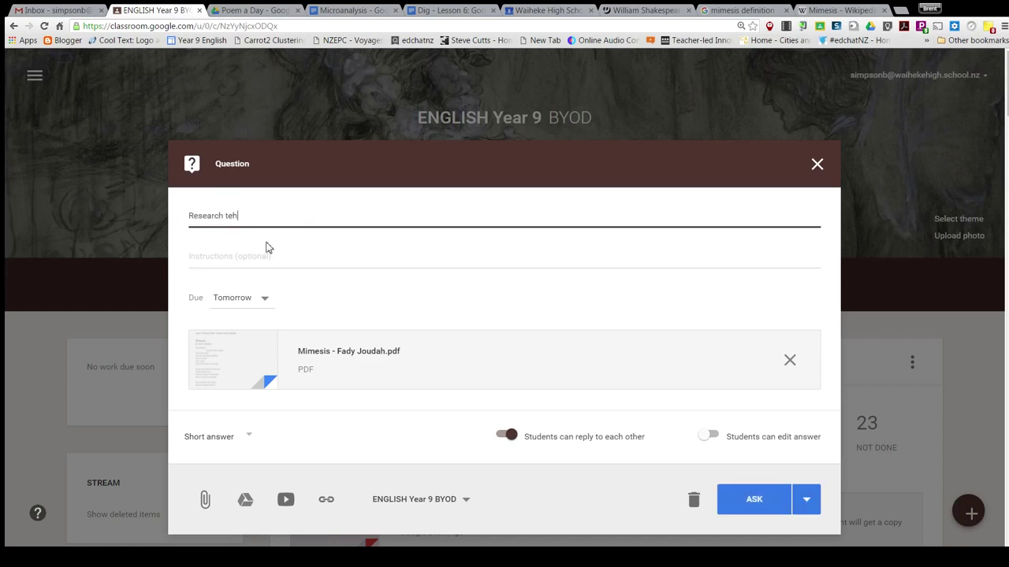
{"action": "key", "text": "BackSpace"}
{"action": "key", "text": "BackSpace"}
{"action": "key", "text": "BackSpace"}
{"action": "key", "text": "BackSpace"}
{"action": "type", "text": "ther term"}
{"action": "type", "text": "\"mimesis\""}
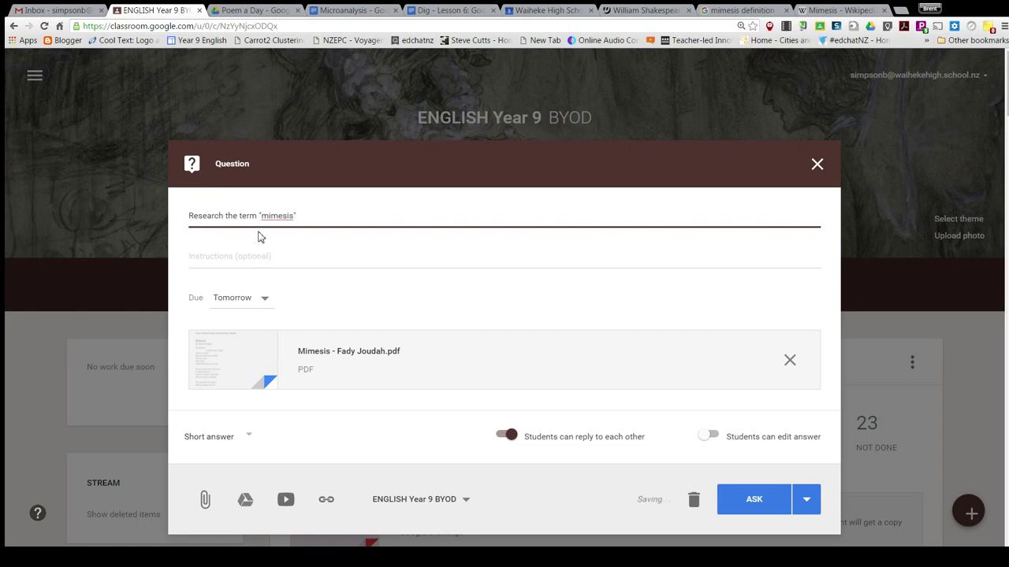
{"action": "left_click", "coordinate": [259, 218]}
{"action": "key", "text": "BackSpace"}
{"action": "key", "text": "BackSpace"}
{"action": "key", "text": "BackSpace"}
{"action": "key", "text": "BackSpace"}
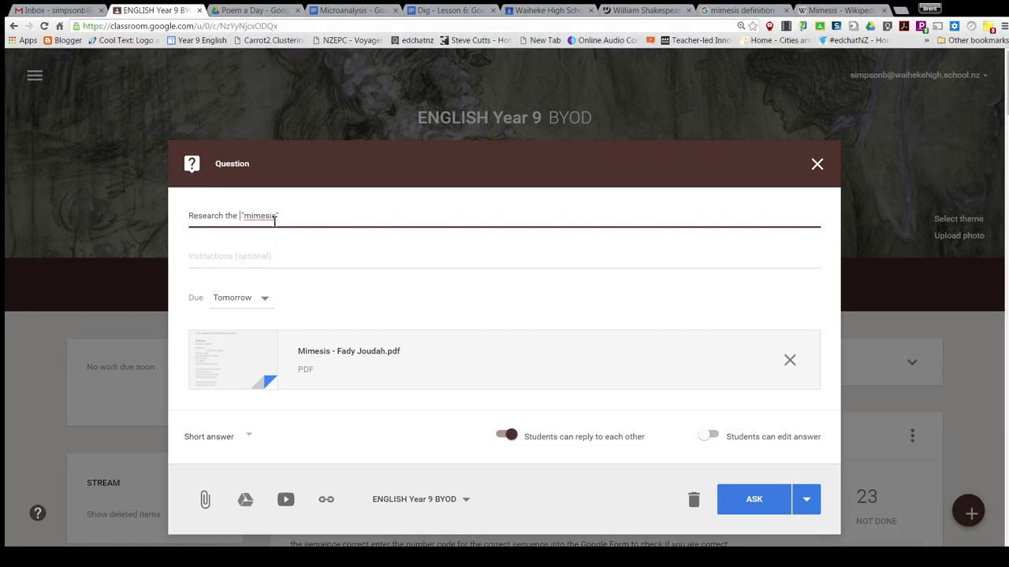
{"action": "type", "text": "title of the poem"}
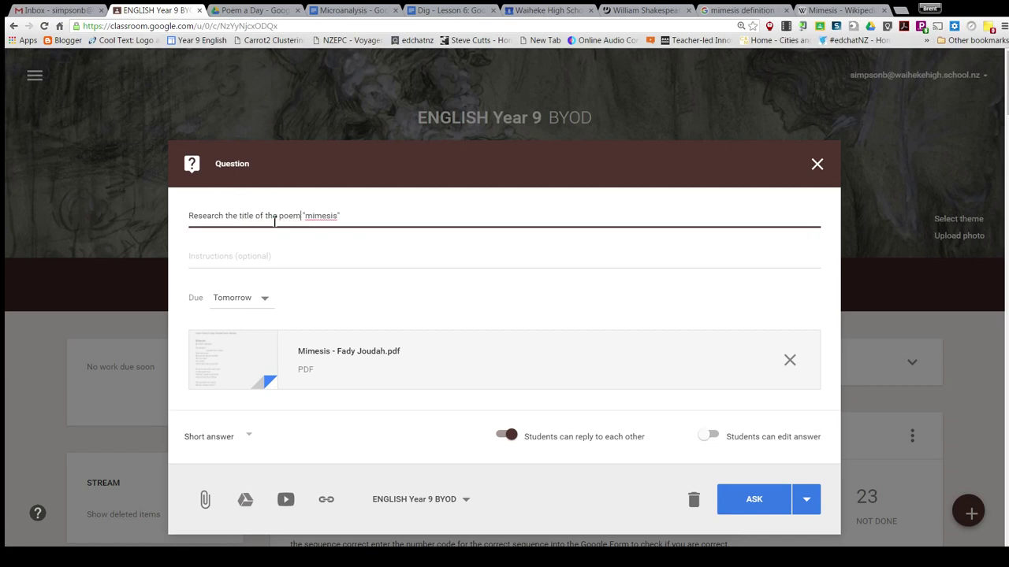
{"action": "key", "text": "Right"}
{"action": "key", "text": "Right"}
{"action": "key", "text": "Right"}
{"action": "key", "text": "Right"}
{"action": "key", "text": "Right"}
{"action": "key", "text": "Right"}
{"action": "key", "text": "Right"}
{"action": "type", "text": ". "}
{"action": "type", "text": "How does this work "}
{"action": "type", "text": "reflect wh"}
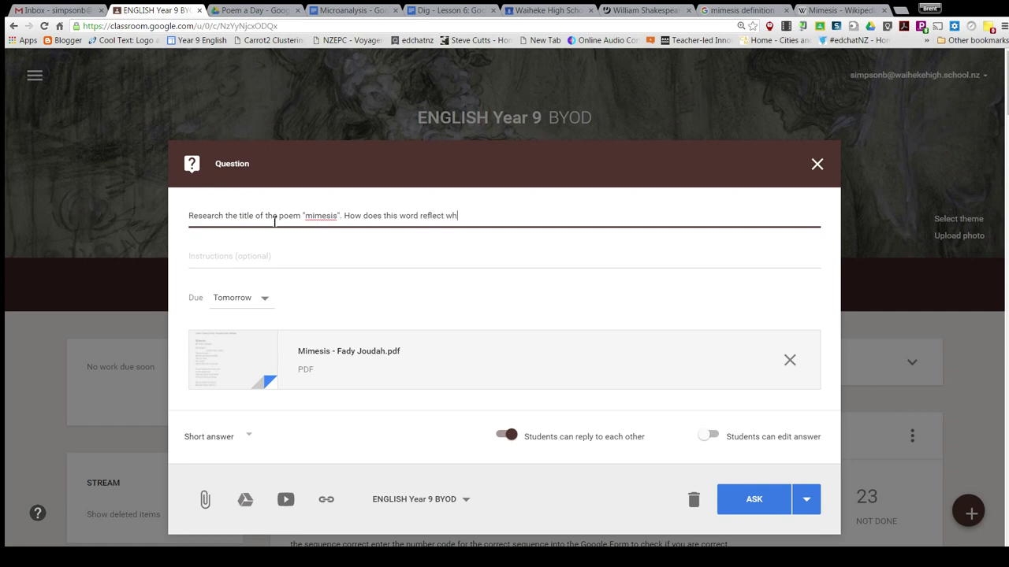
{"action": "type", "text": "at the poem is about?"}
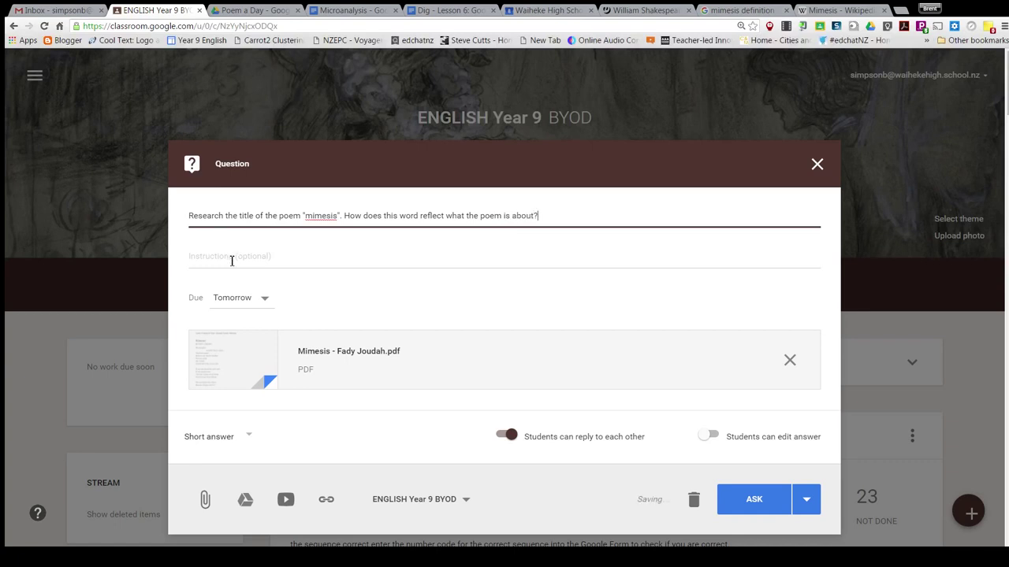
Step: Keep the type as Short answer and enable 'Students can edit answer'
{"action": "left_click", "coordinate": [251, 441]}
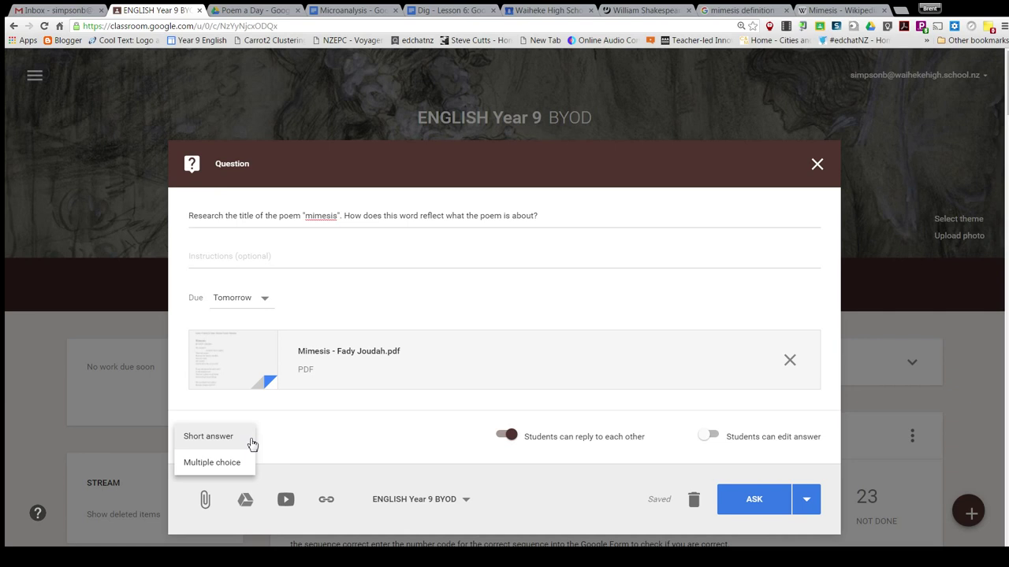
{"action": "left_click", "coordinate": [434, 418]}
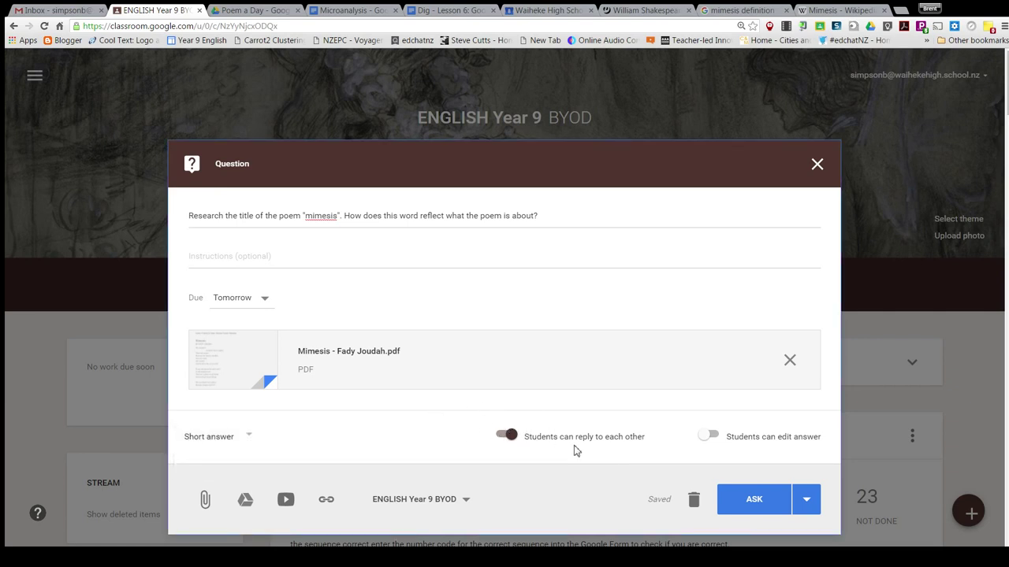
{"action": "left_click", "coordinate": [714, 440]}
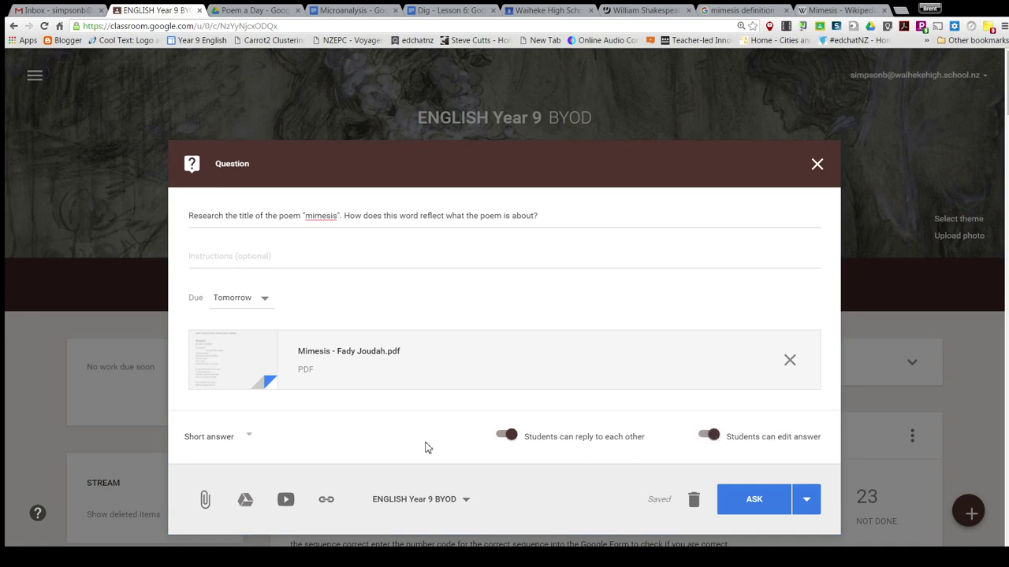
Step: Remove the Aug 9, 2016 due date from the question
{"action": "left_click", "coordinate": [266, 303]}
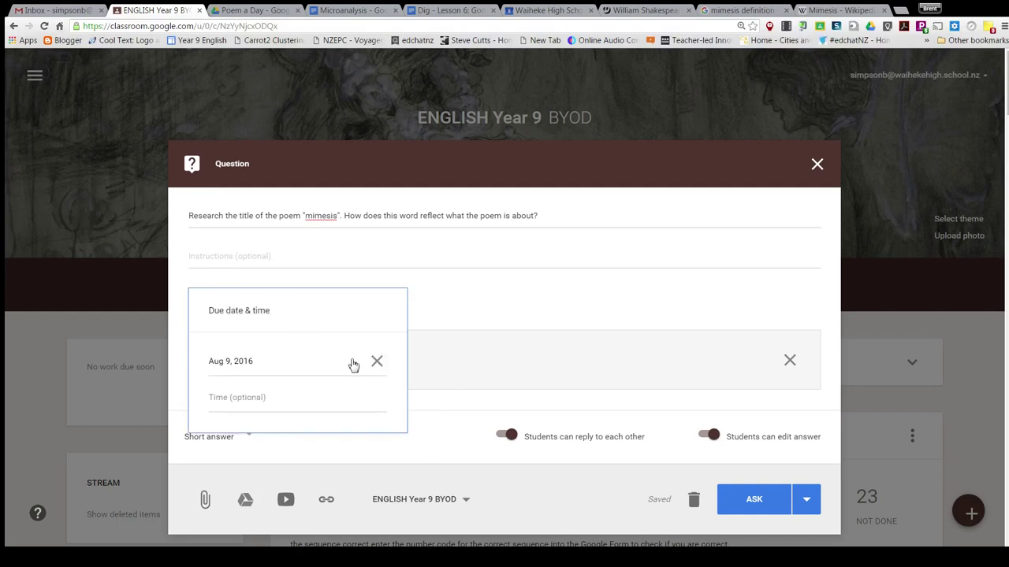
{"action": "left_click", "coordinate": [377, 361]}
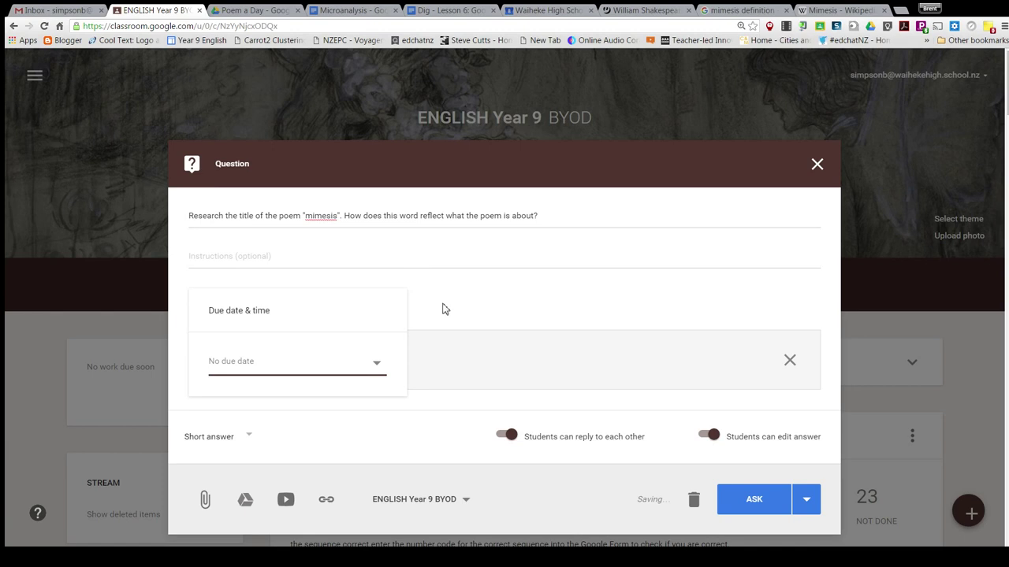
{"action": "left_click", "coordinate": [676, 300]}
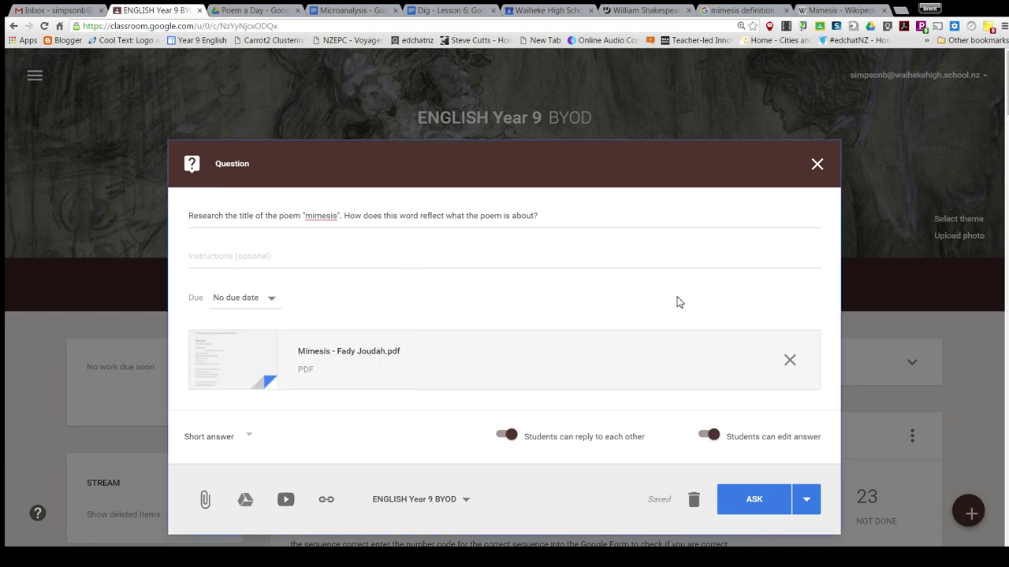
Step: Write the instructions 'Read the poem; research the term; answer below.'
{"action": "left_click", "coordinate": [315, 258]}
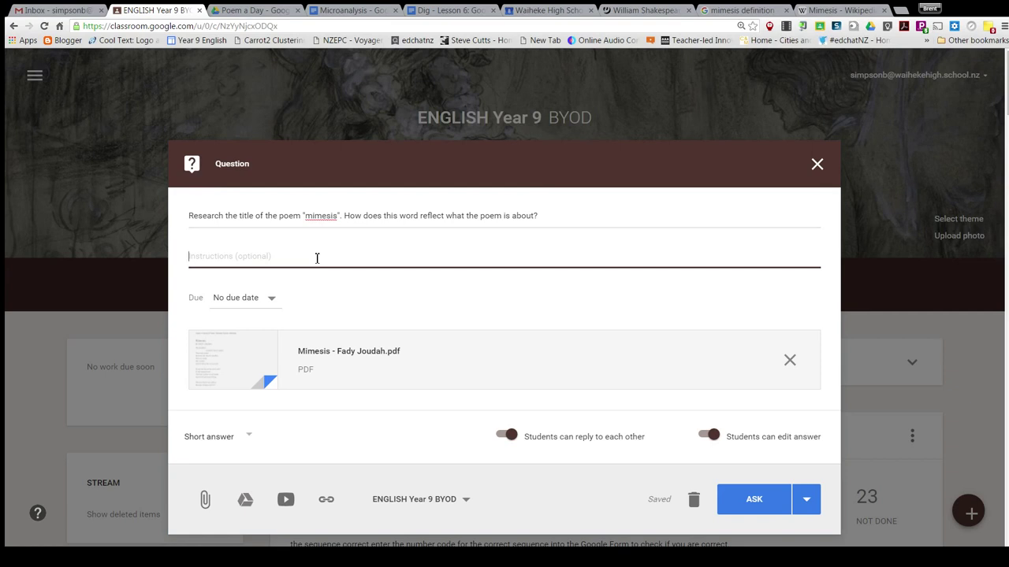
{"action": "type", "text": "Read teh"}
{"action": "key", "text": "BackSpace"}
{"action": "type", "text": "he poem; rese"}
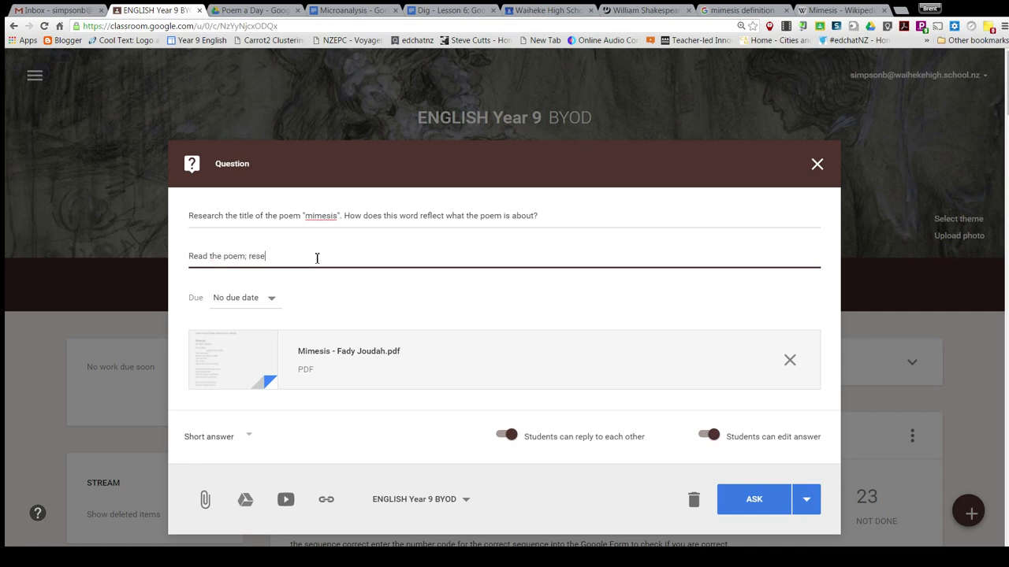
{"action": "type", "text": "arch the ter"}
{"action": "type", "text": "m respon"}
{"action": "type", "text": "answer below."}
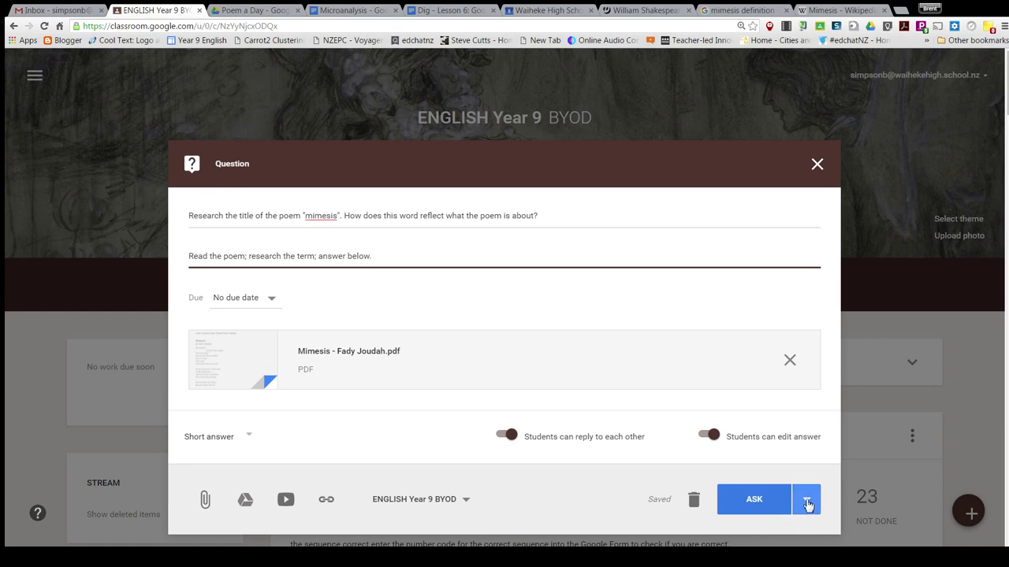
Step: Choose Schedule from the Ask menu, checking the timetable and poem PDF in other tabs
{"action": "left_click", "coordinate": [806, 502]}
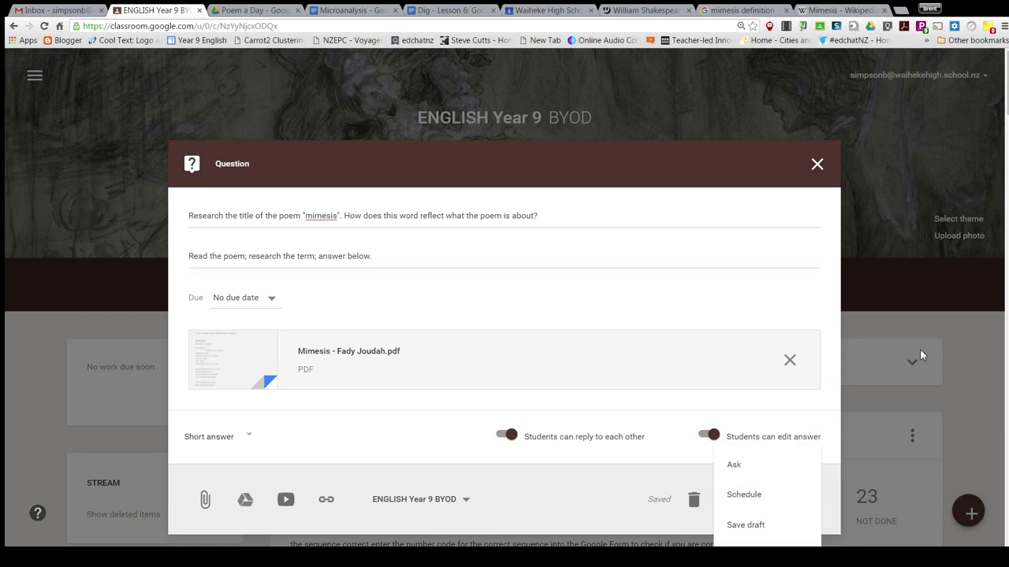
{"action": "left_click", "coordinate": [757, 495]}
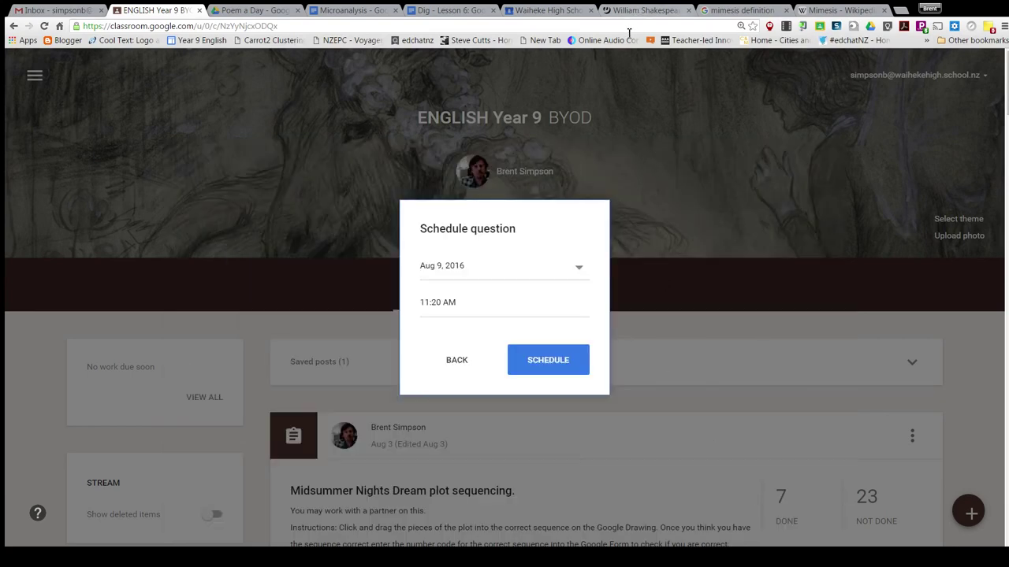
{"action": "left_click", "coordinate": [561, 12]}
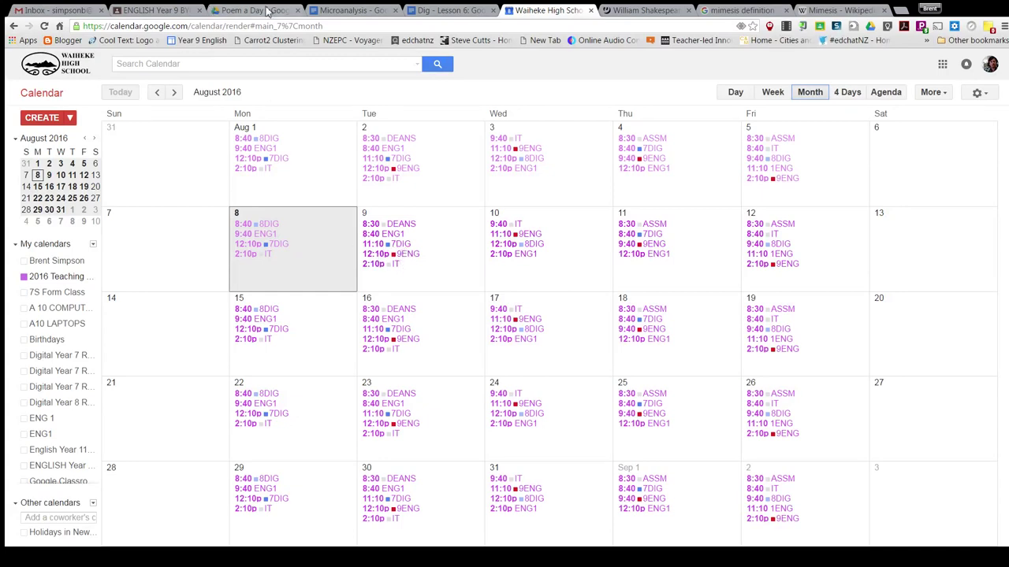
{"action": "left_click", "coordinate": [267, 11]}
{"action": "left_click", "coordinate": [164, 13]}
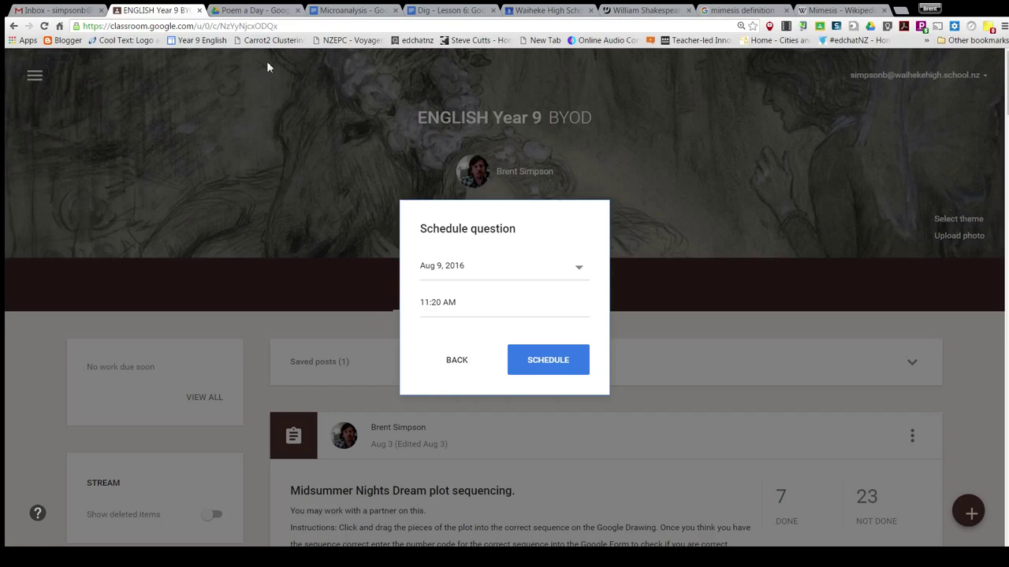
Step: Set the scheduled time to 12:05 PM and confirm the schedule
{"action": "left_click", "coordinate": [430, 305]}
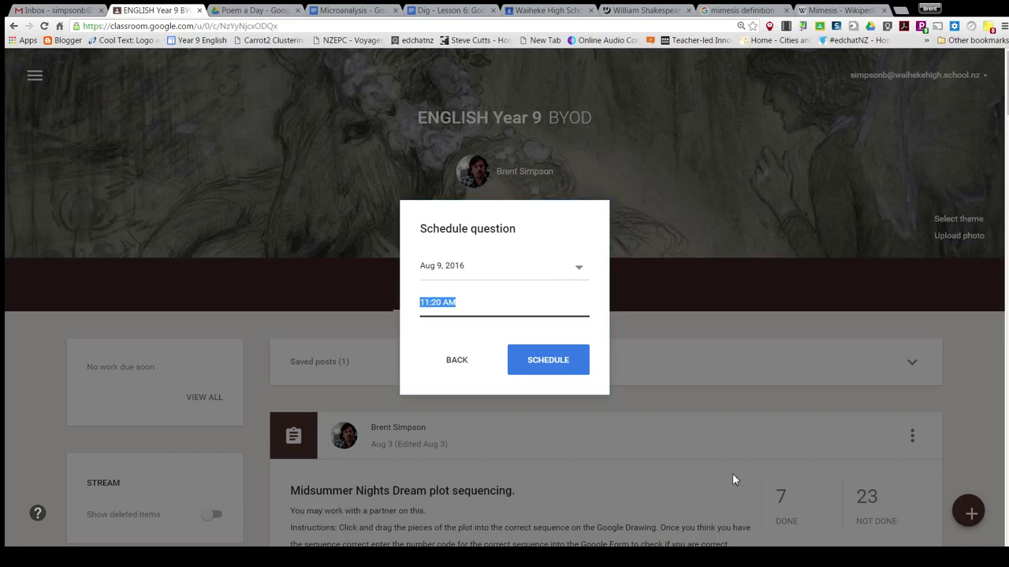
{"action": "left_click", "coordinate": [429, 305]}
{"action": "key", "text": "BackSpace"}
{"action": "type", "text": "2"}
{"action": "key", "text": "BackSpace"}
{"action": "type", "text": "5"}
{"action": "left_click_drag", "start_coordinate": [464, 303], "coordinate": [447, 303]}
{"action": "type", "text": "PM"}
{"action": "left_click", "coordinate": [546, 365]}
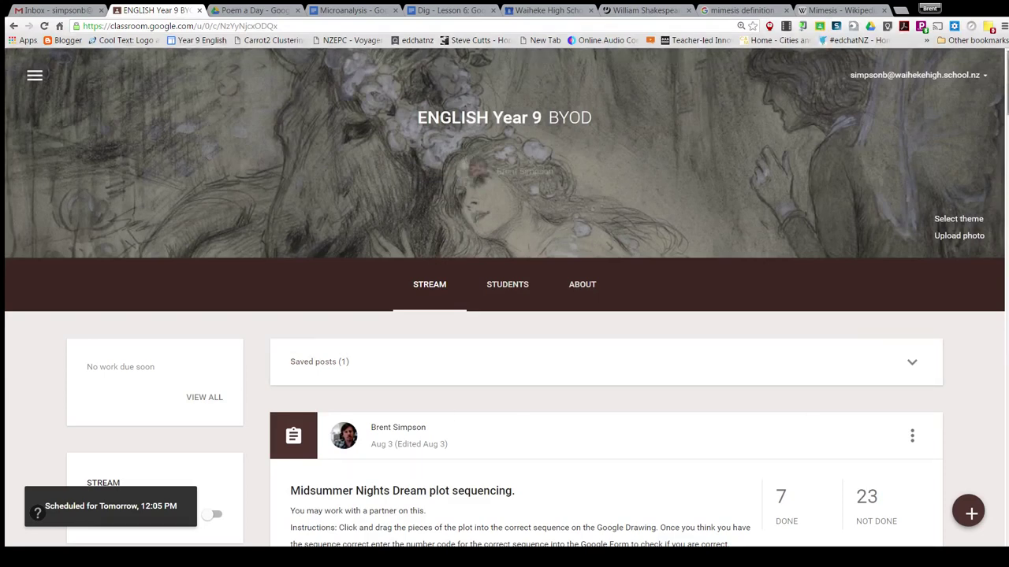
Step: Expand Saved posts and review the mimesis question scheduled for Tomorrow, 12:05 PM, closing it unchanged
{"action": "left_click", "coordinate": [911, 367]}
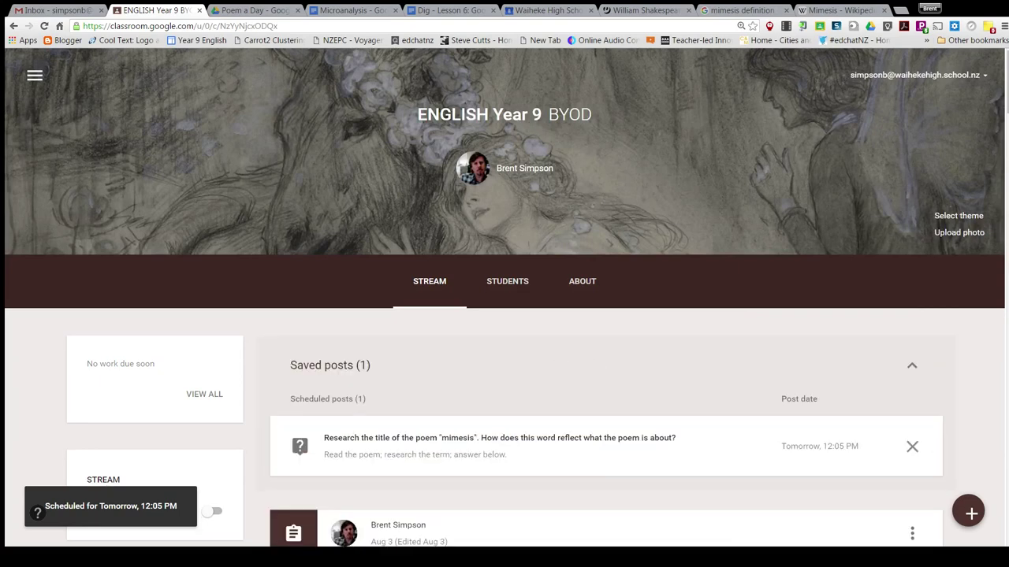
{"action": "scroll", "coordinate": [547, 446], "scroll_direction": "up", "scroll_amount": 1}
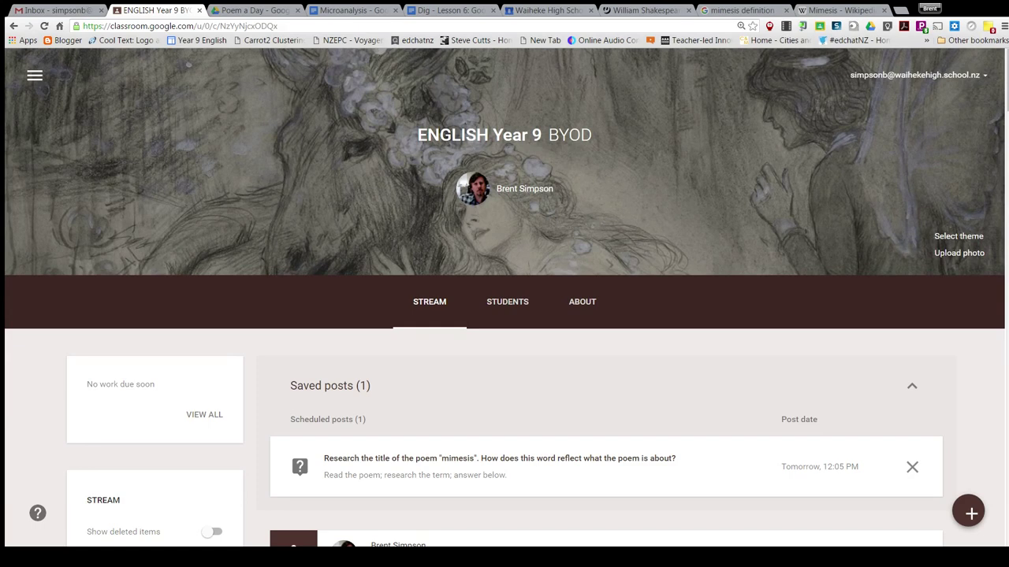
{"action": "left_click", "coordinate": [530, 465]}
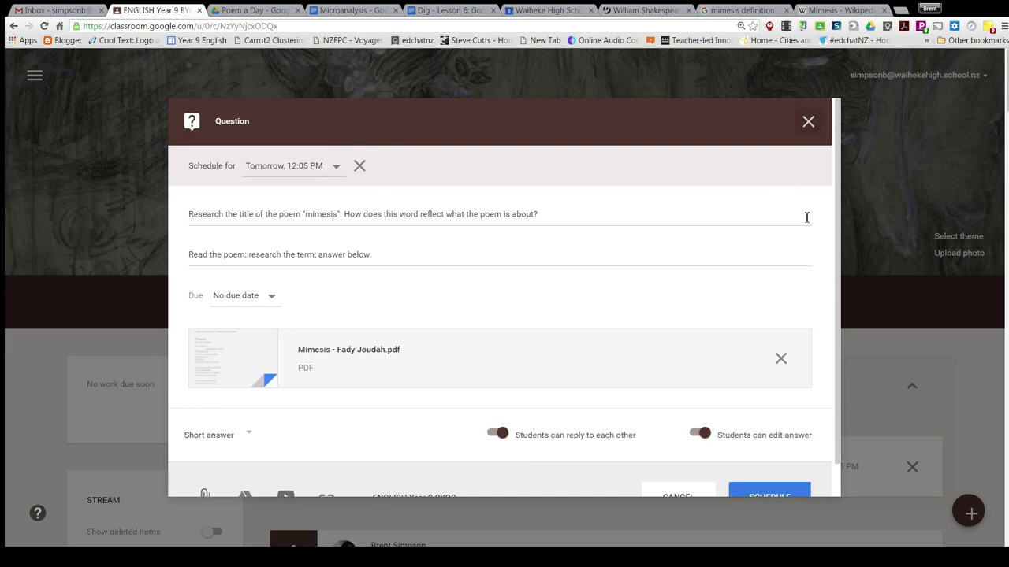
{"action": "scroll", "coordinate": [837, 213], "scroll_direction": "down", "scroll_amount": 1}
{"action": "scroll", "coordinate": [828, 295], "scroll_direction": "up", "scroll_amount": 1}
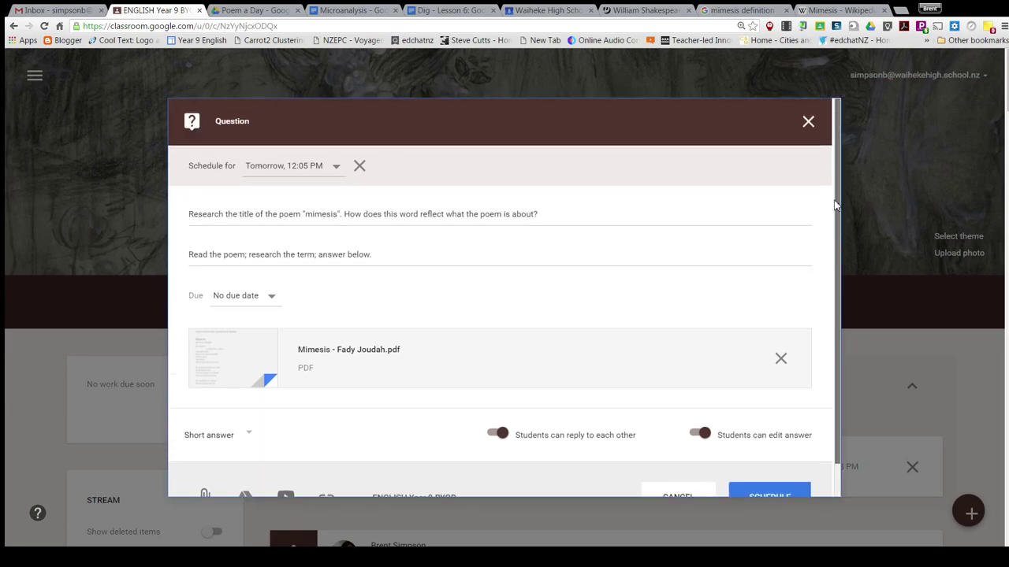
{"action": "left_click", "coordinate": [807, 122]}
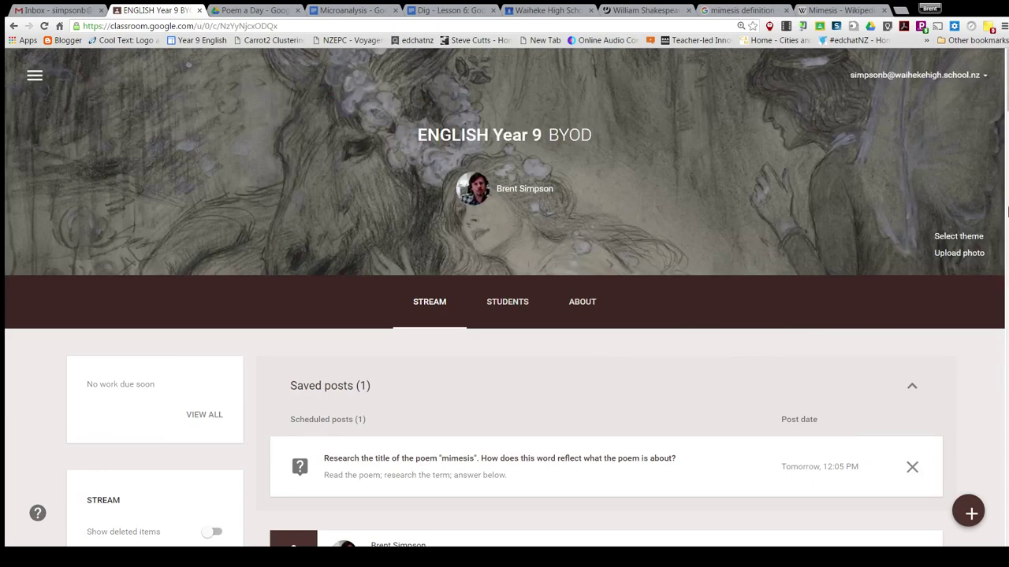
{"action": "scroll", "coordinate": [1007, 211], "scroll_direction": "down", "scroll_amount": 10}
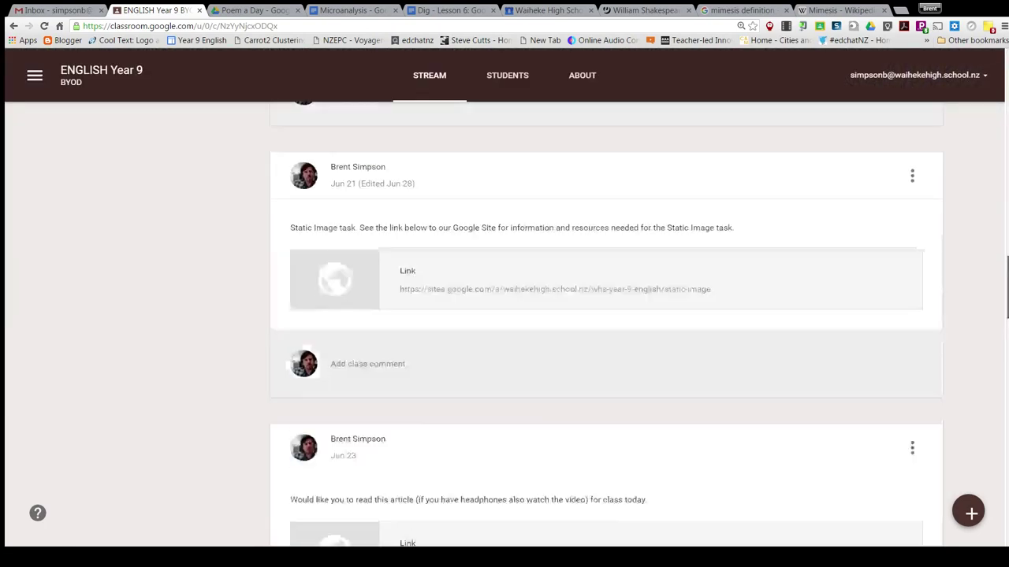
{"action": "scroll", "coordinate": [1006, 237], "scroll_direction": "up", "scroll_amount": 10}
{"action": "mouse_move", "coordinate": [972, 513]}
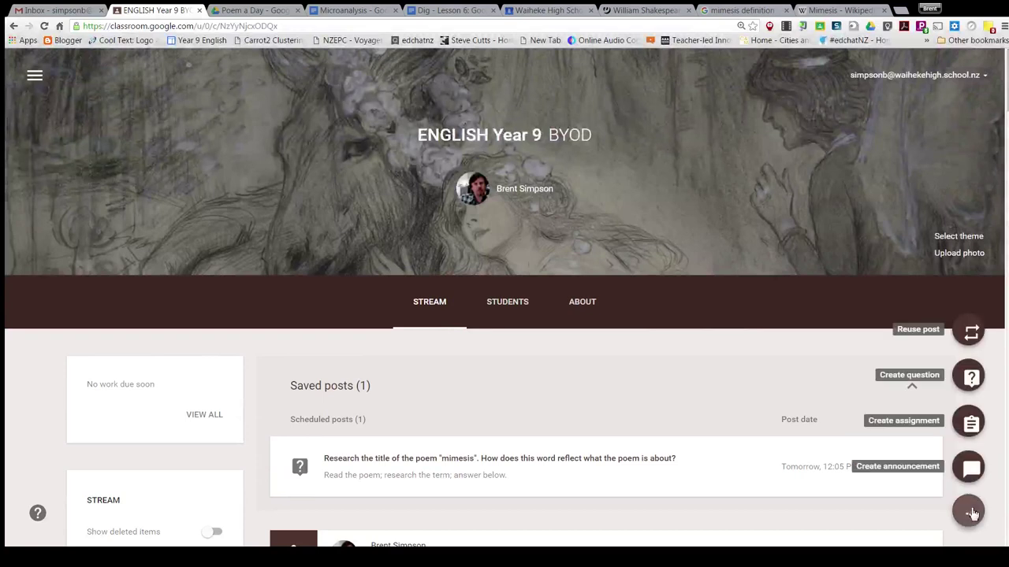